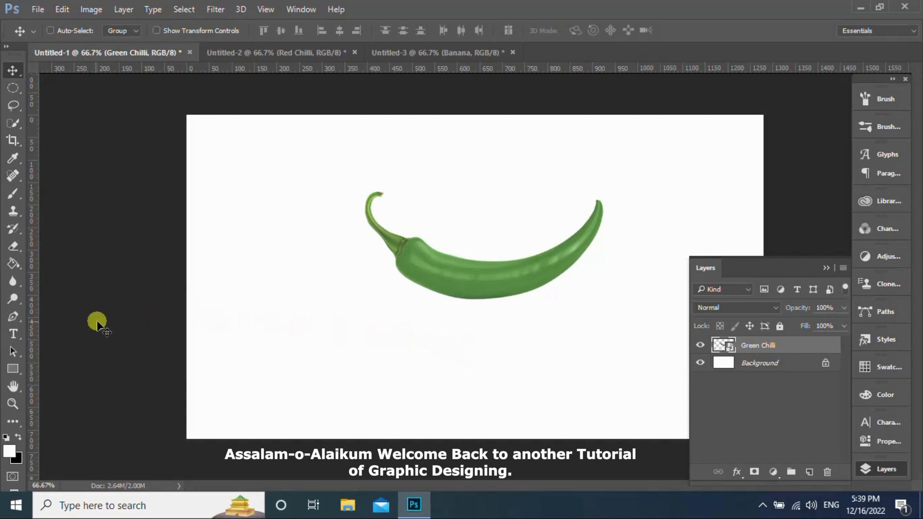
# Add the text GREEN CHILLI in 30 pt Franklin Gothic Heavy above the green chilli and convert it to a shape
pyautogui.click(13, 333)
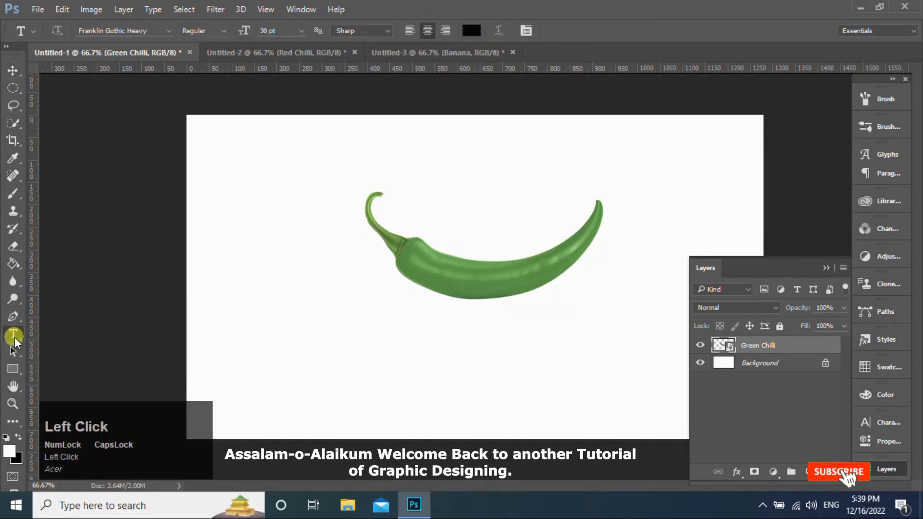
pyautogui.click(455, 176)
pyautogui.write('GRE')
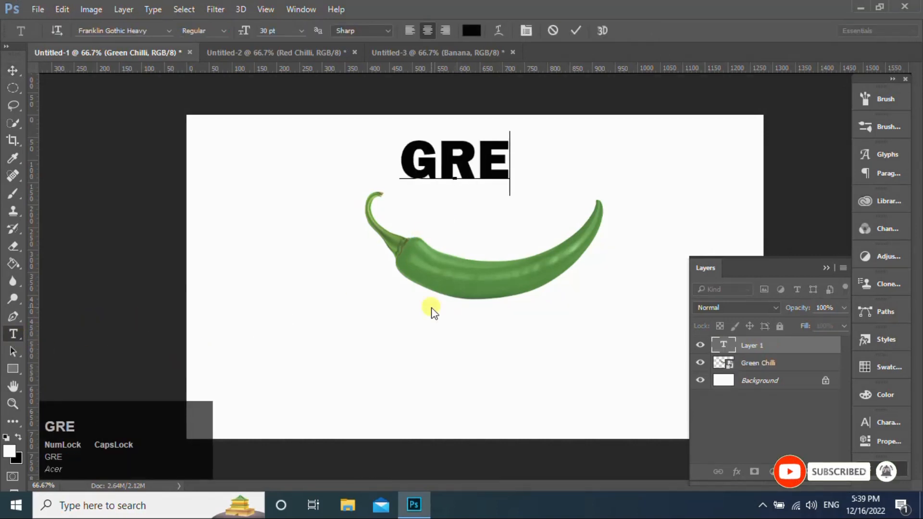
pyautogui.write('EN CHILLI')
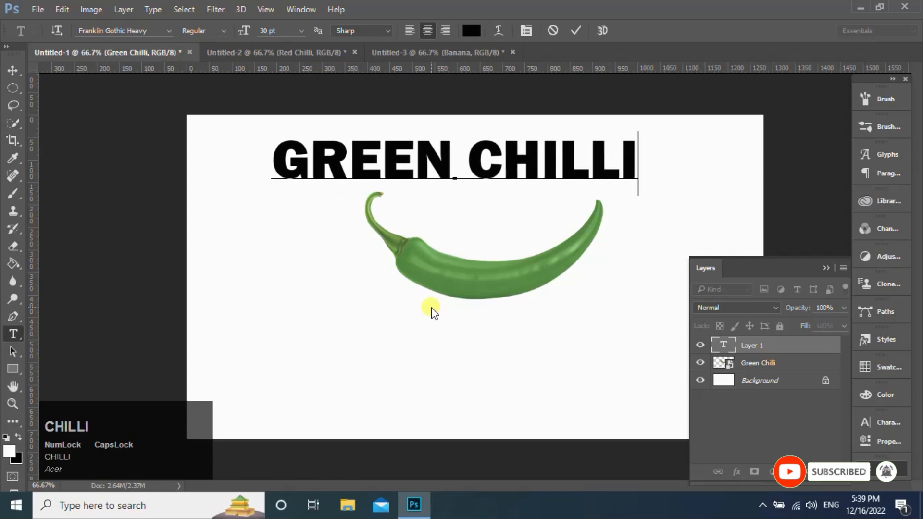
pyautogui.click(577, 30)
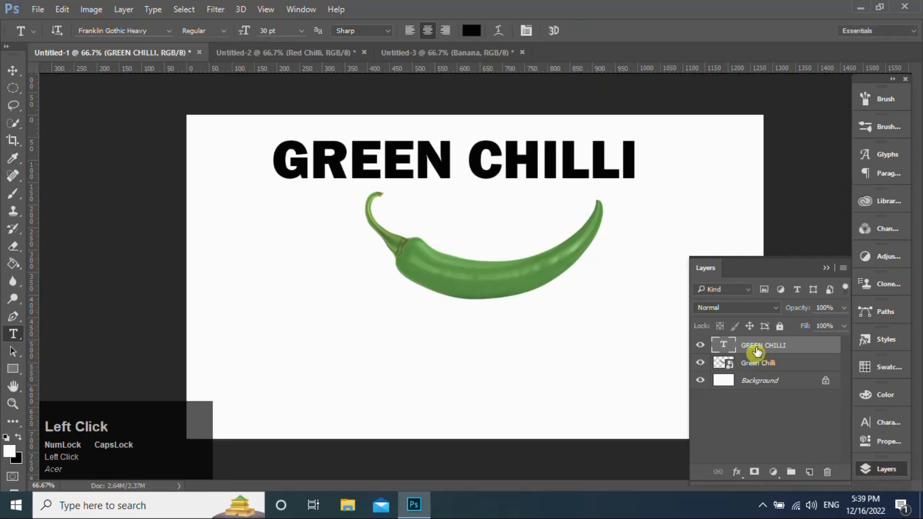
pyautogui.rightClick(755, 345)
pyautogui.click(552, 304)
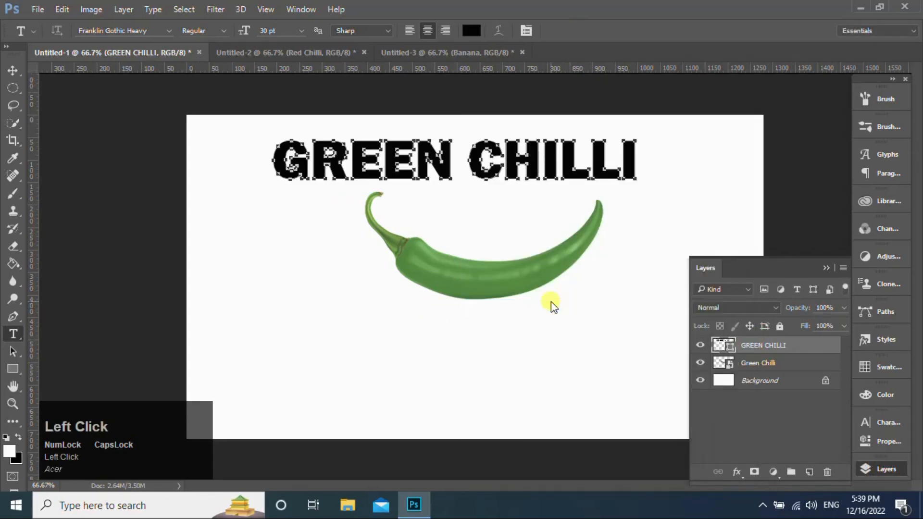
# Move the GREEN CHILLI lettering onto the chilli's body and scale it to about 39% width and 83% height
pyautogui.click(13, 70)
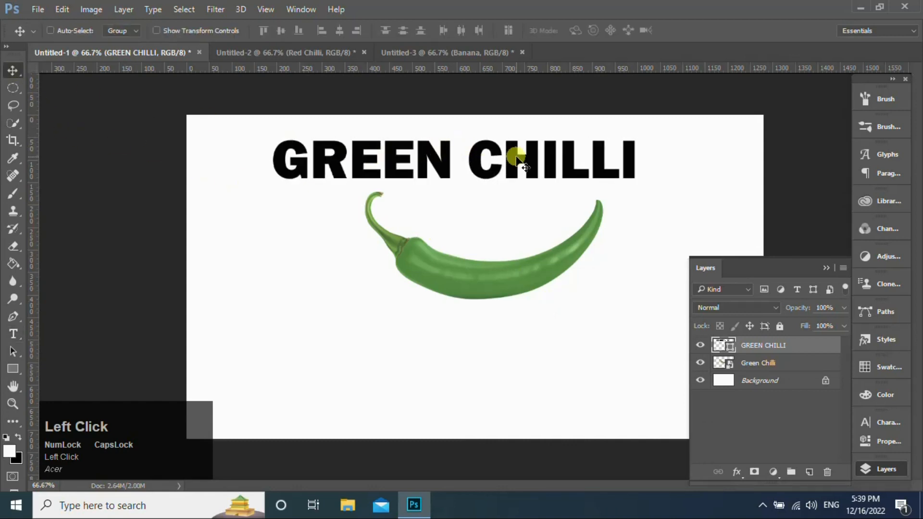
pyautogui.moveTo(520, 158); pyautogui.dragTo(526, 261)
pyautogui.hotkey('ctrl', 't')
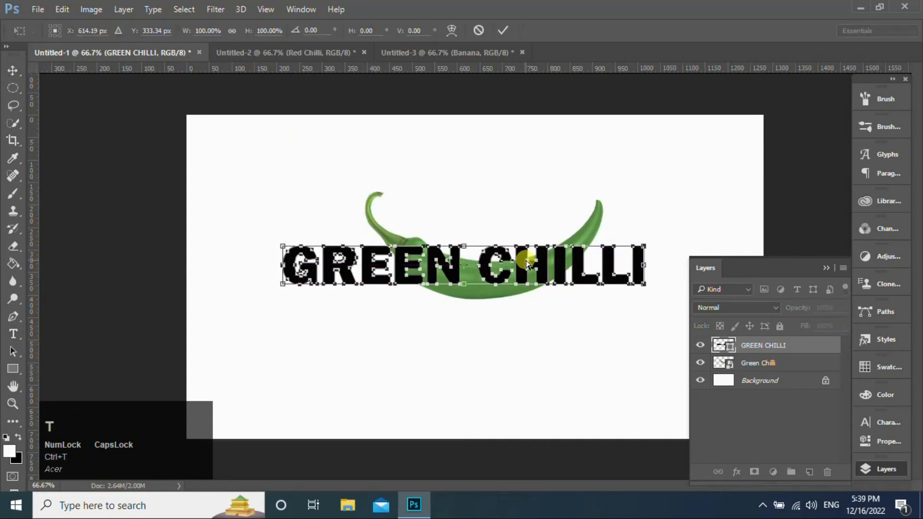
pyautogui.moveTo(643, 284); pyautogui.dragTo(562, 275)
pyautogui.moveTo(491, 275); pyautogui.dragTo(492, 292)
# Start a custom warp on the GREEN CHILLI lettering and bend its stem-side end to follow the chilli's edges
pyautogui.hotkey('ctrl', '+')
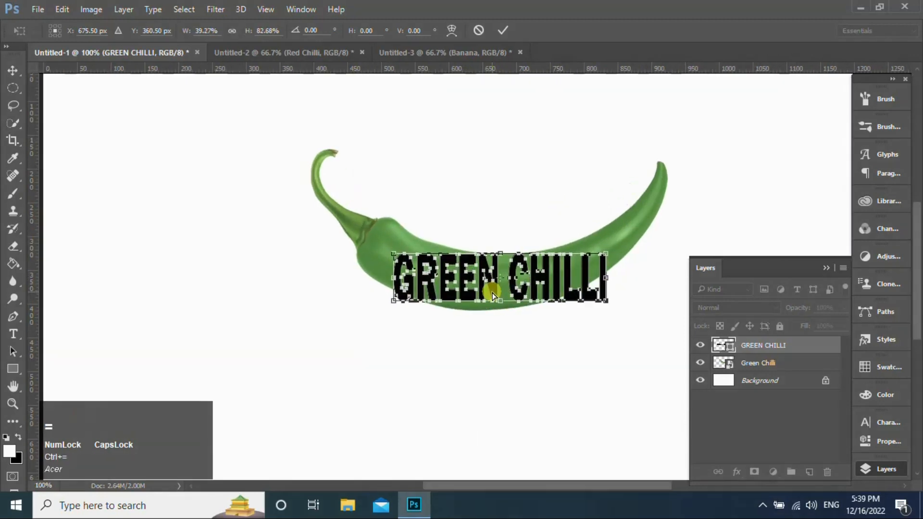
pyautogui.rightClick(481, 289)
pyautogui.click(516, 166)
pyautogui.moveTo(401, 258); pyautogui.dragTo(402, 235)
pyautogui.moveTo(402, 297); pyautogui.dragTo(398, 283)
pyautogui.moveTo(466, 293); pyautogui.dragTo(463, 303)
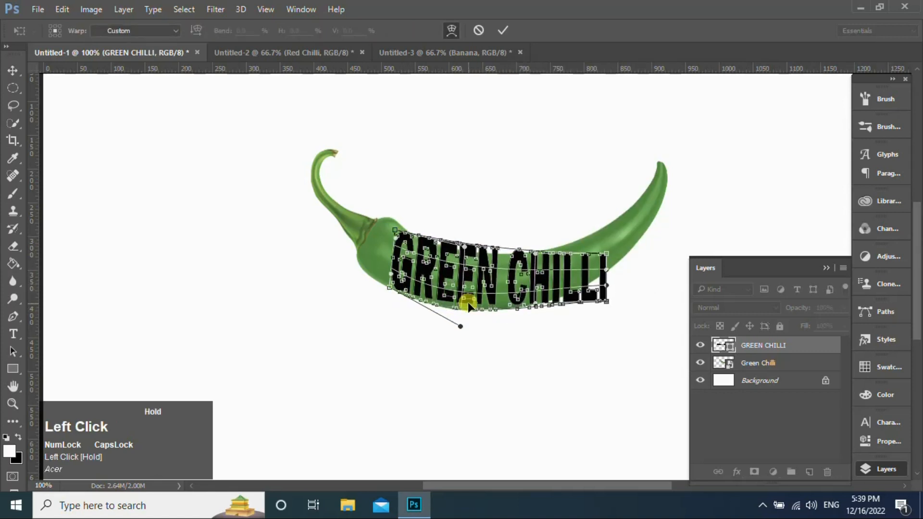
# Bend the tip-side end of the GREEN CHILLI lettering up along the chilli, fine-tune both edges and apply the warp
pyautogui.moveTo(591, 268); pyautogui.dragTo(597, 233)
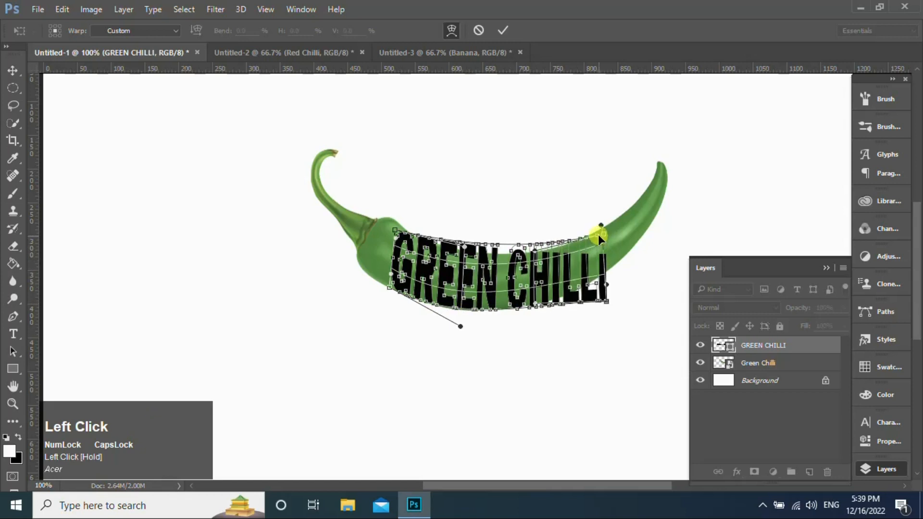
pyautogui.moveTo(592, 284); pyautogui.dragTo(519, 301)
pyautogui.moveTo(516, 247); pyautogui.dragTo(515, 255)
pyautogui.moveTo(598, 238); pyautogui.dragTo(596, 233)
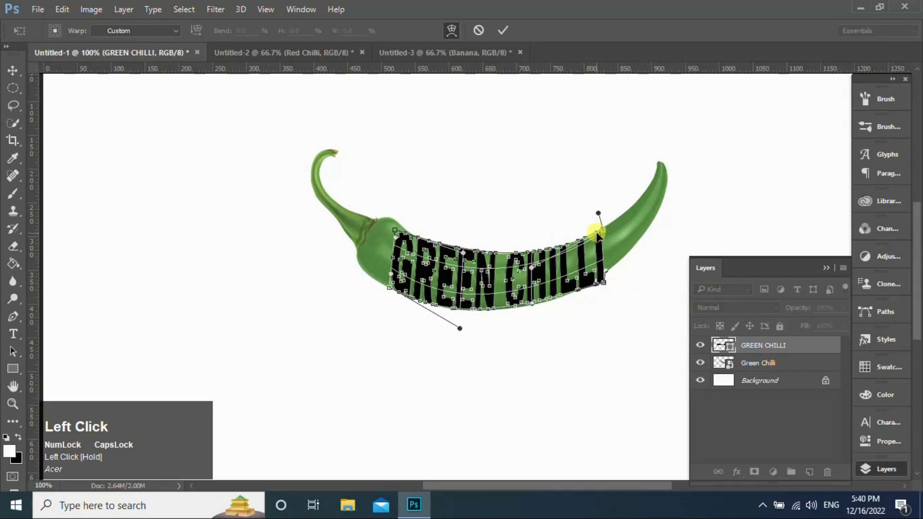
pyautogui.moveTo(599, 280); pyautogui.dragTo(577, 285)
pyautogui.moveTo(534, 311); pyautogui.dragTo(543, 315)
pyautogui.moveTo(395, 230); pyautogui.dragTo(406, 230)
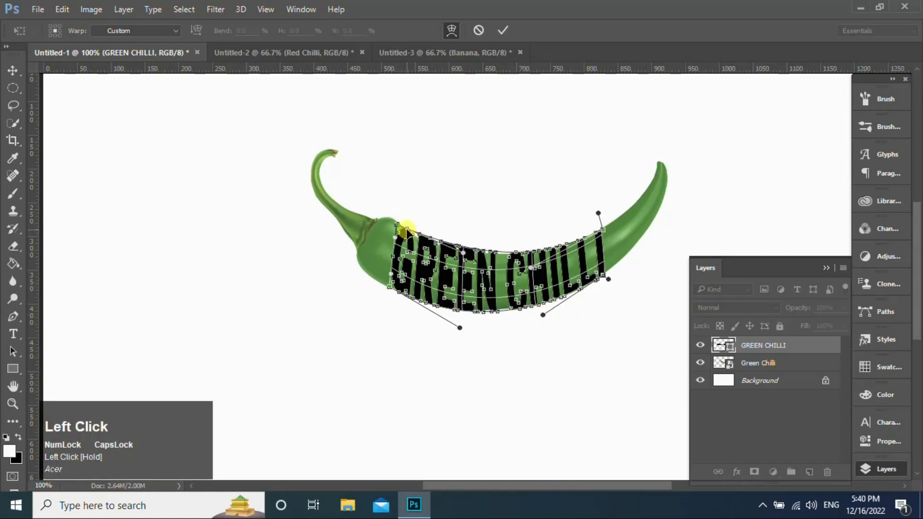
pyautogui.click(503, 30)
# Mask the Green Chilli layer with a selection of the lettering shape and hide the GREEN CHILLI shape layer
pyautogui.press('ctrl')
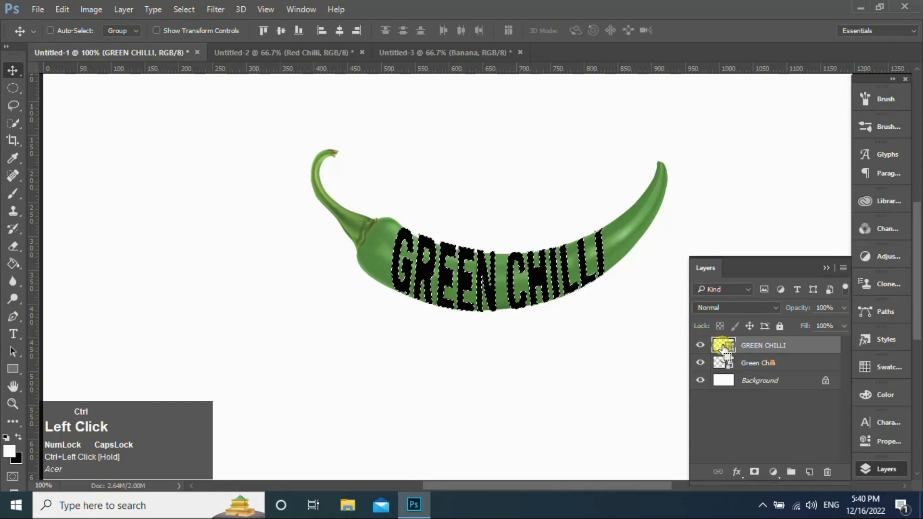
pyautogui.click(749, 364)
pyautogui.click(754, 471)
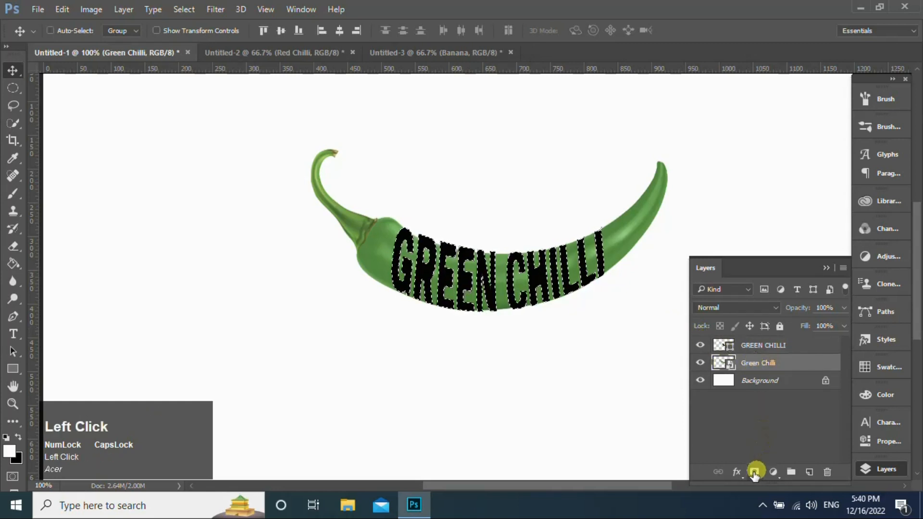
pyautogui.press('b')
pyautogui.click(699, 345)
# Restore the green chilli's tip and stem end by painting white on its mask with a 35 px brush inside the chilli's outline selection, and deselect
pyautogui.press('capslock')
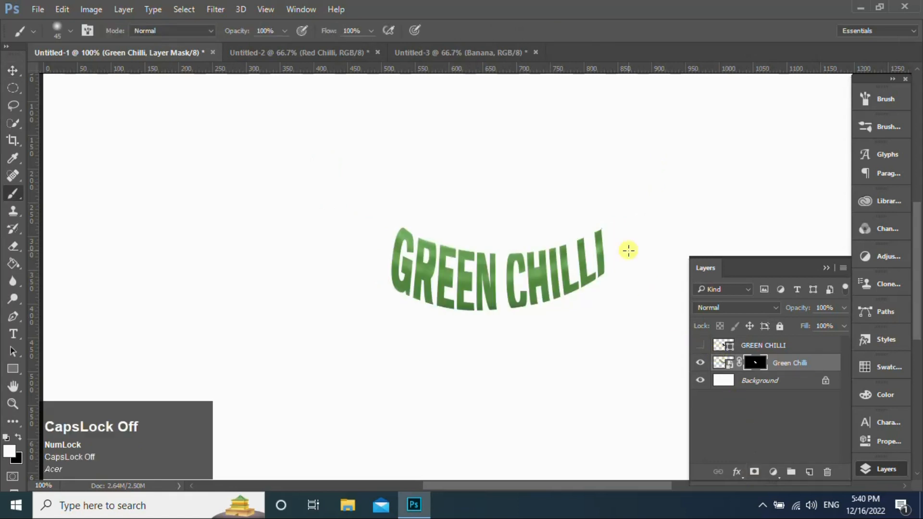
pyautogui.press('[')
pyautogui.keyDown('ctrl'); pyautogui.click(721, 364); pyautogui.keyUp('ctrl')
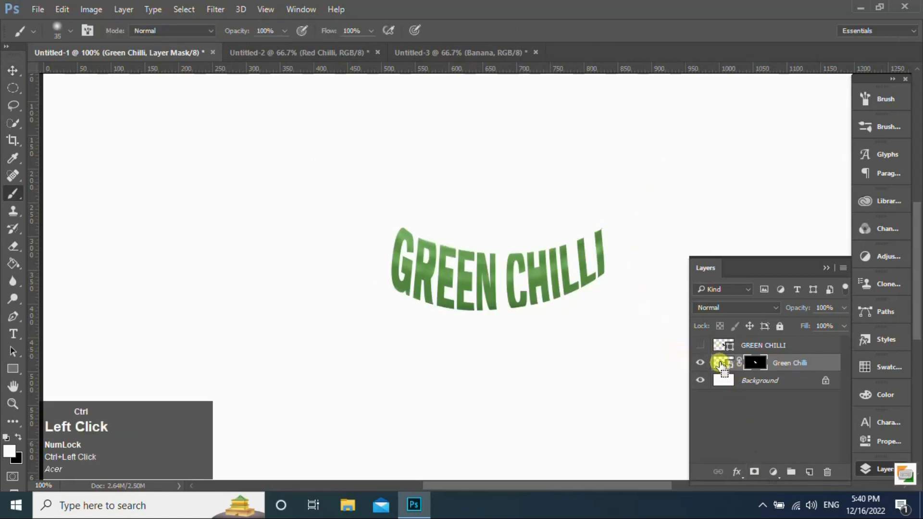
pyautogui.moveTo(630, 160)
pyautogui.mouseDown()
pyautogui.moveTo(654, 204)
pyautogui.moveTo(621, 263)
pyautogui.mouseUp()
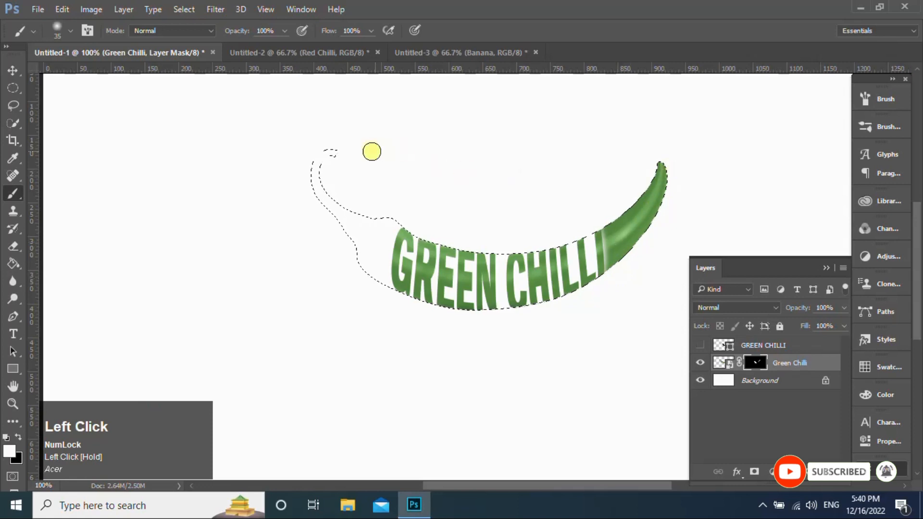
pyautogui.moveTo(352, 239)
pyautogui.mouseDown()
pyautogui.moveTo(375, 278)
pyautogui.moveTo(388, 226)
pyautogui.mouseUp()
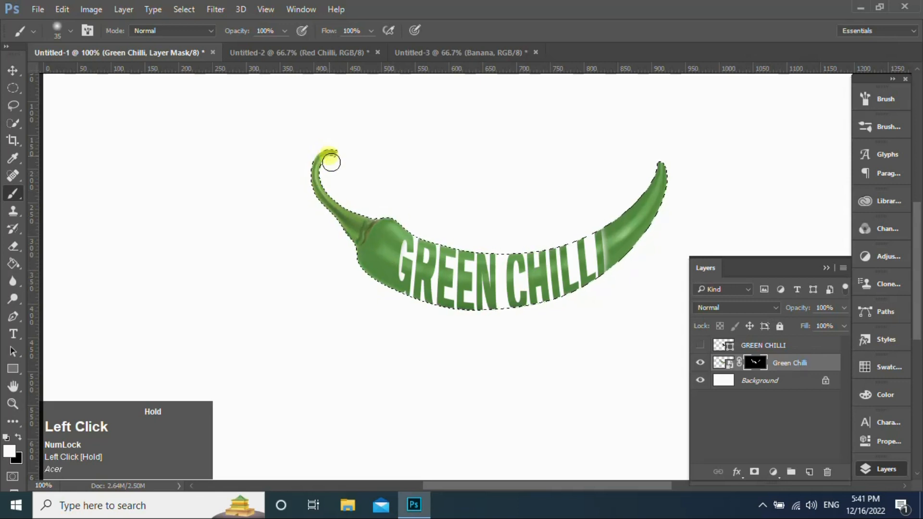
pyautogui.moveTo(591, 262)
pyautogui.mouseDown()
pyautogui.moveTo(609, 226)
pyautogui.moveTo(601, 265)
pyautogui.mouseUp()
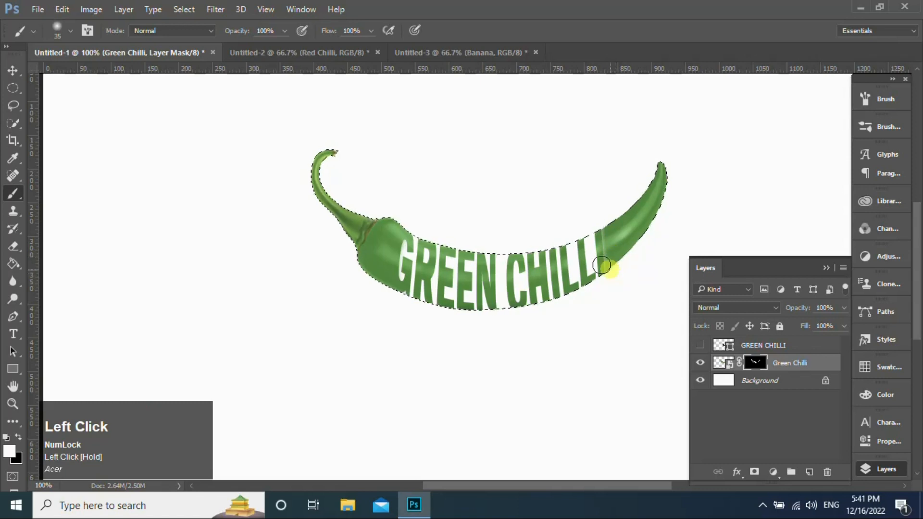
pyautogui.click(12, 71)
pyautogui.hotkey('ctrl', 'd')
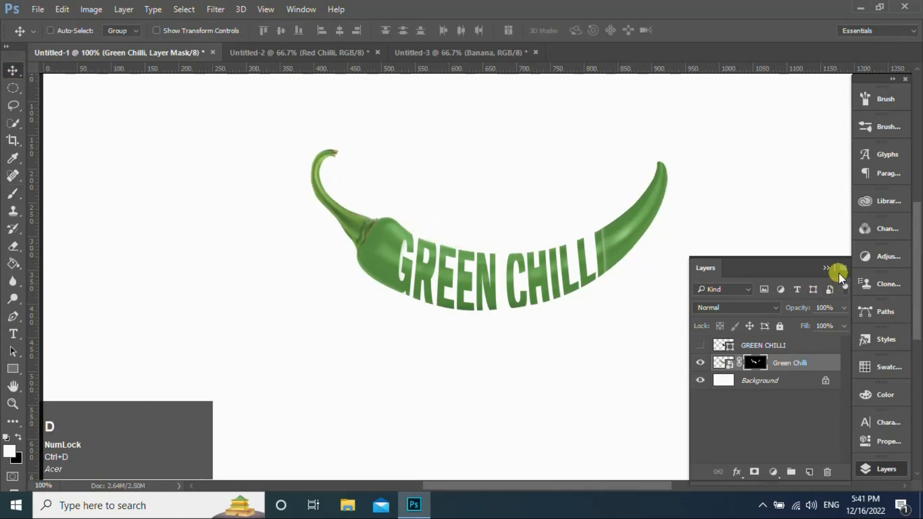
pyautogui.click(830, 267)
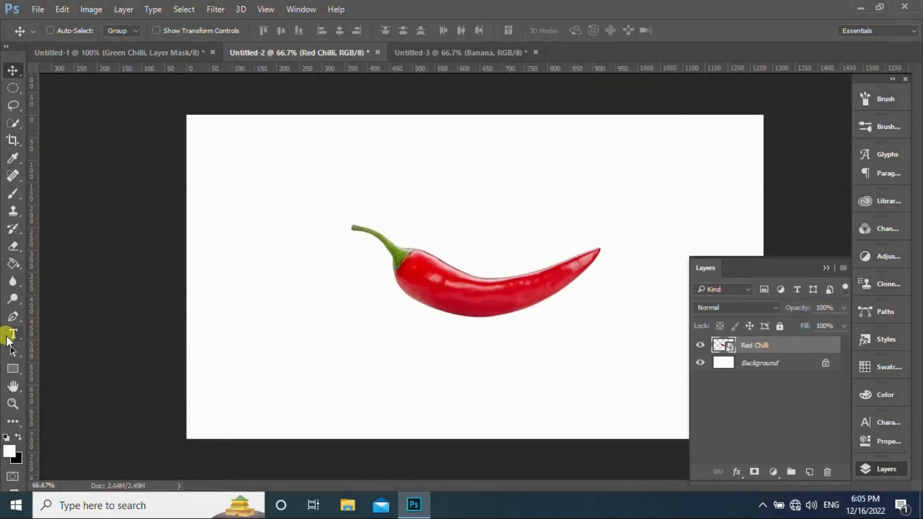
# Add the text RED CHILLI in 30 pt Franklin Gothic Heavy above the red chilli and convert it to a shape
pyautogui.click(11, 335)
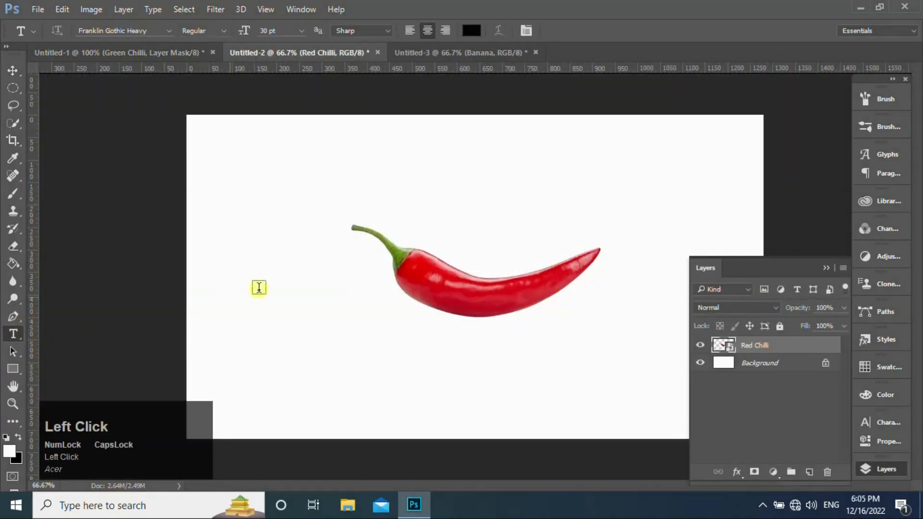
pyautogui.click(457, 196)
pyautogui.write('RED CHILLI')
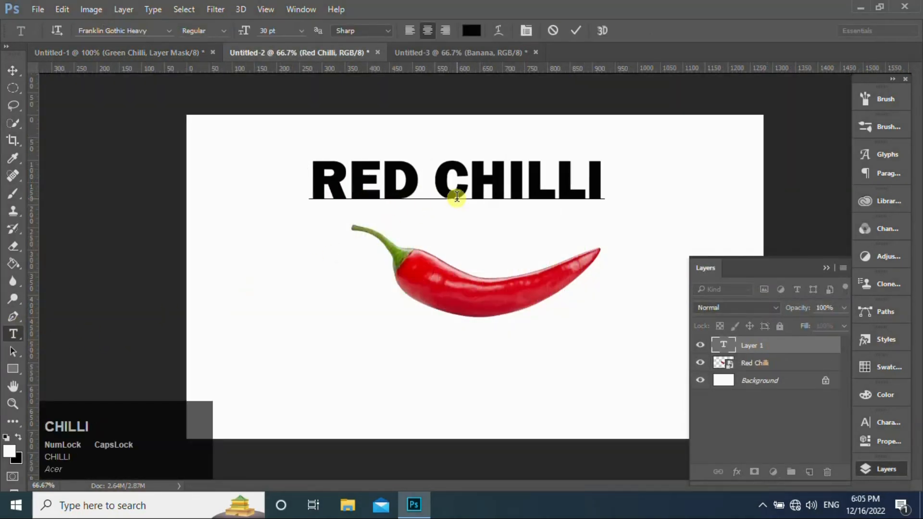
pyautogui.click(581, 30)
pyautogui.rightClick(760, 345)
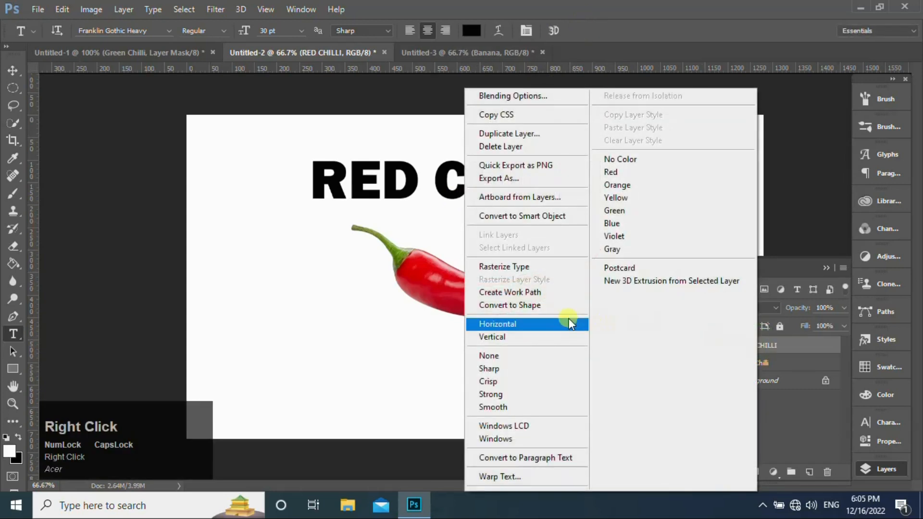
pyautogui.click(531, 306)
# Move the RED CHILLI lettering onto the red chilli and scale it down to fit the middle of its body
pyautogui.click(13, 71)
pyautogui.moveTo(491, 176); pyautogui.dragTo(506, 292)
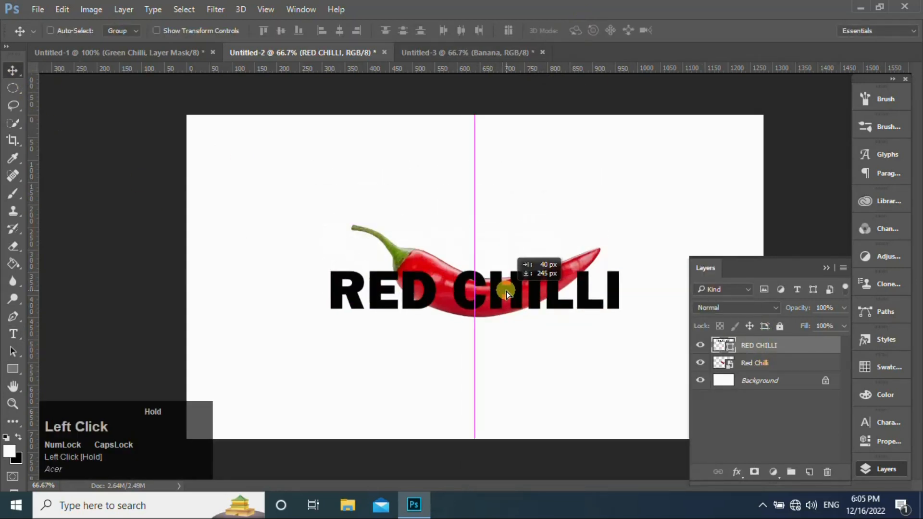
pyautogui.hotkey('ctrl', 't')
pyautogui.moveTo(618, 309); pyautogui.dragTo(558, 301)
pyautogui.hotkey('ctrl', '=')
pyautogui.moveTo(475, 313); pyautogui.dragTo(478, 332)
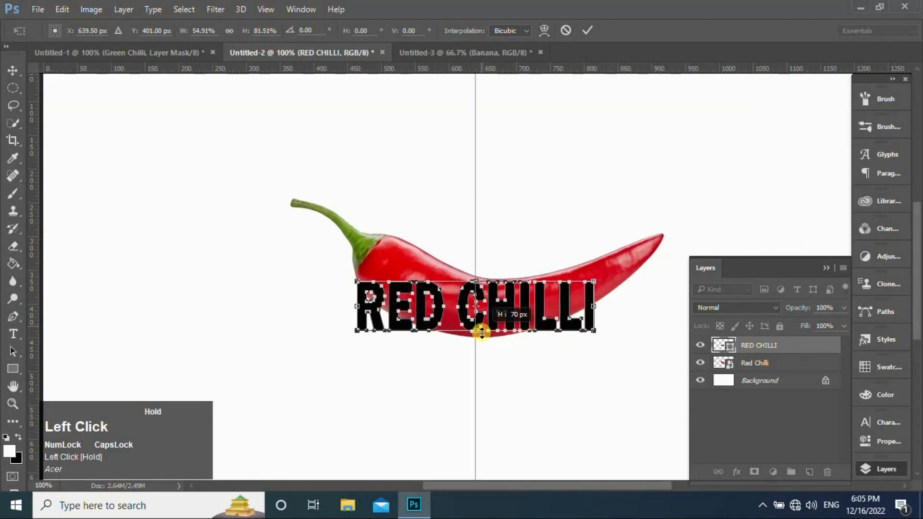
pyautogui.moveTo(594, 334); pyautogui.dragTo(565, 328)
pyautogui.moveTo(489, 314); pyautogui.dragTo(497, 303)
# Warp the RED CHILLI lettering so its upper and lower edges curve along the chilli's body
pyautogui.rightClick(497, 303)
pyautogui.click(530, 181)
pyautogui.moveTo(395, 283)
pyautogui.mouseDown()
pyautogui.moveTo(392, 219)
pyautogui.moveTo(395, 298)
pyautogui.moveTo(395, 277)
pyautogui.mouseUp()
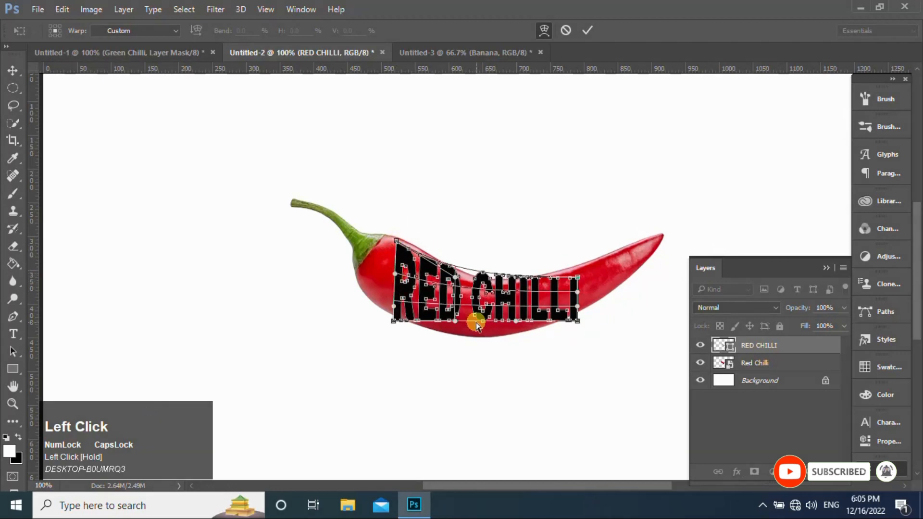
pyautogui.moveTo(578, 279); pyautogui.dragTo(579, 265)
pyautogui.moveTo(493, 314); pyautogui.dragTo(489, 331)
pyautogui.moveTo(480, 275); pyautogui.dragTo(438, 263)
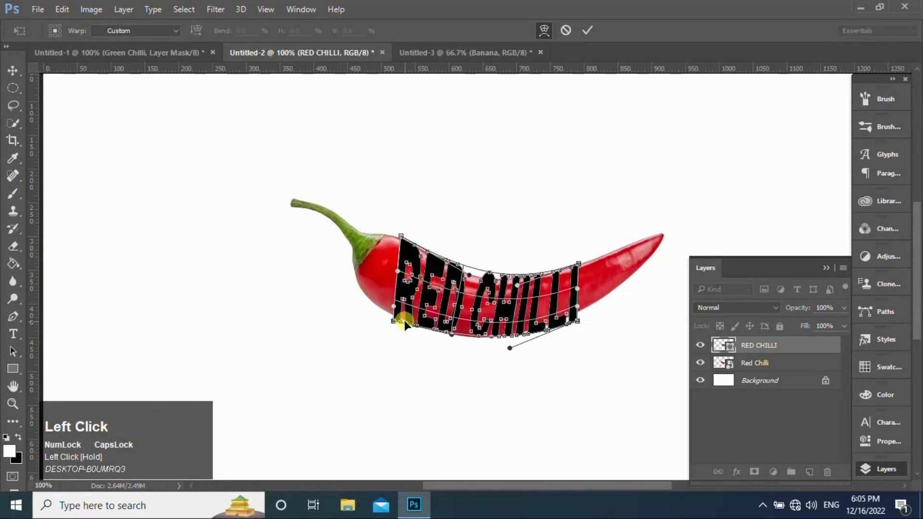
# Refine the lower corners and edges of the RED CHILLI warp to match the chilli's outline and apply it
pyautogui.moveTo(404, 321); pyautogui.dragTo(397, 311)
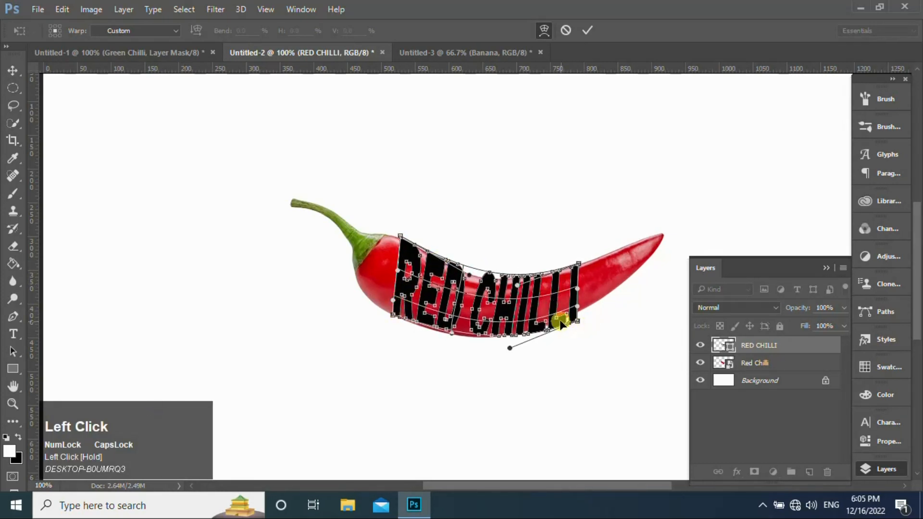
pyautogui.moveTo(560, 323); pyautogui.dragTo(562, 315)
pyautogui.moveTo(495, 332); pyautogui.dragTo(498, 336)
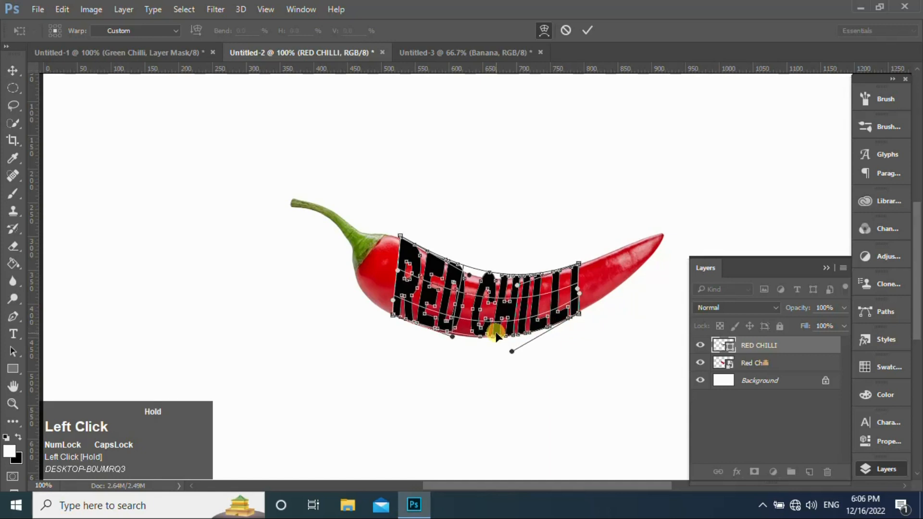
pyautogui.moveTo(491, 270); pyautogui.dragTo(490, 278)
pyautogui.moveTo(392, 315); pyautogui.dragTo(384, 311)
pyautogui.click(446, 332)
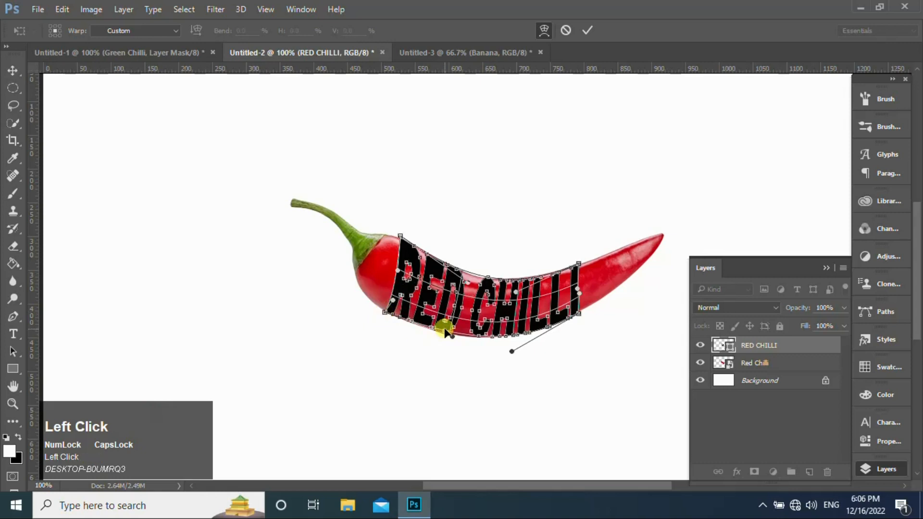
pyautogui.click(588, 30)
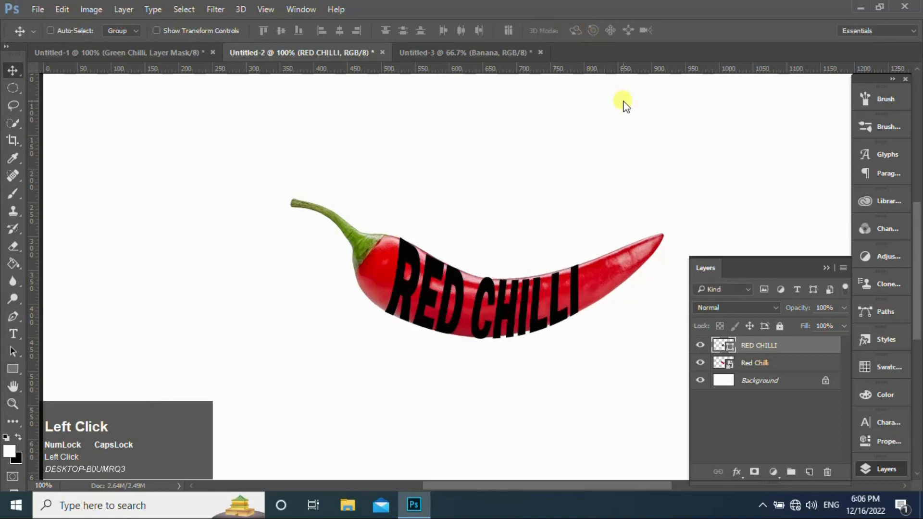
# Mask the Red Chilli layer with a selection of the lettering shape and hide the RED CHILLI shape layer
pyautogui.keyDown('ctrl'); pyautogui.click(730, 348); pyautogui.keyUp('ctrl')
pyautogui.click(743, 363)
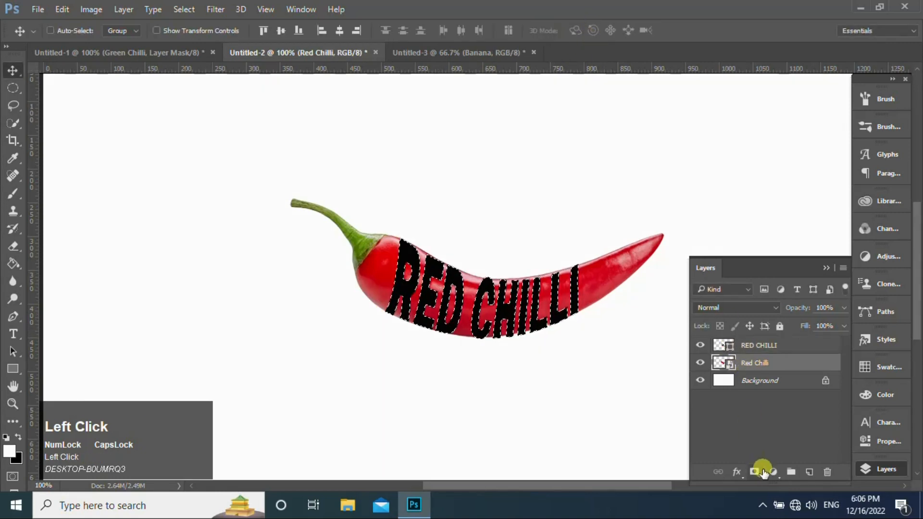
pyautogui.click(755, 472)
pyautogui.click(700, 345)
# Select the red chilli's outline and paint white on its layer mask to restore the tip and stem end around the lettering
pyautogui.keyDown('ctrl'); pyautogui.click(717, 364); pyautogui.keyUp('ctrl')
pyautogui.press('capslock')
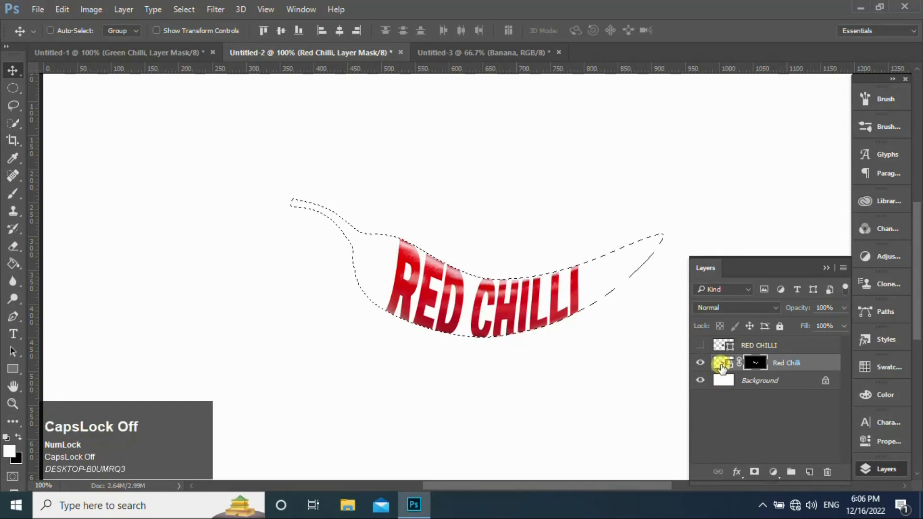
pyautogui.press('b')
pyautogui.moveTo(659, 252)
pyautogui.mouseDown()
pyautogui.moveTo(671, 228)
pyautogui.moveTo(643, 247)
pyautogui.moveTo(621, 244)
pyautogui.moveTo(591, 318)
pyautogui.moveTo(586, 266)
pyautogui.moveTo(591, 315)
pyautogui.moveTo(591, 272)
pyautogui.moveTo(588, 306)
pyautogui.moveTo(324, 212)
pyautogui.moveTo(362, 251)
pyautogui.moveTo(362, 235)
pyautogui.moveTo(373, 305)
pyautogui.moveTo(351, 253)
pyautogui.moveTo(366, 273)
pyautogui.moveTo(397, 257)
pyautogui.moveTo(385, 291)
pyautogui.moveTo(370, 290)
pyautogui.moveTo(384, 239)
pyautogui.moveTo(366, 231)
pyautogui.moveTo(373, 287)
pyautogui.moveTo(394, 270)
pyautogui.moveTo(386, 309)
pyautogui.moveTo(390, 285)
pyautogui.moveTo(368, 294)
pyautogui.moveTo(346, 261)
pyautogui.mouseUp()
pyautogui.press('[')
pyautogui.press('[')
pyautogui.press('[')
pyautogui.click(13, 71)
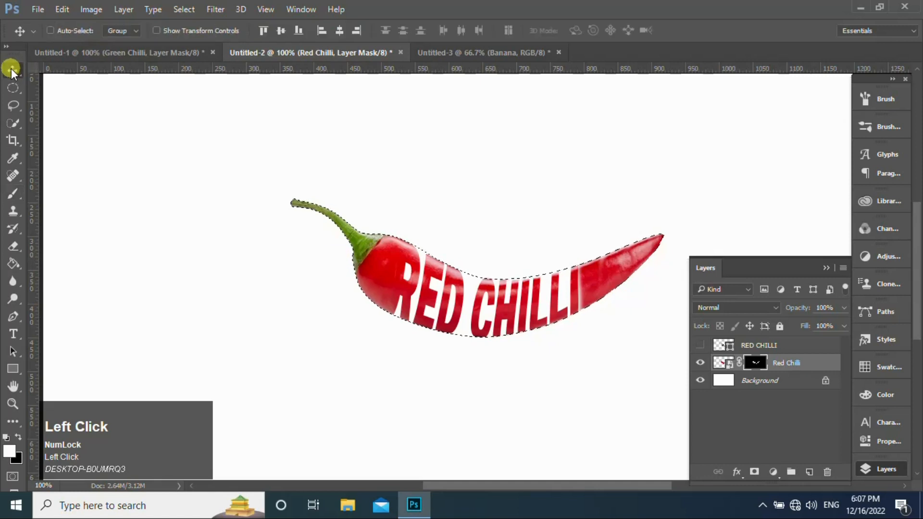
# Deselect the red chilli's outline and touch up its layer mask with the Brush beside the last letter of the lettering
pyautogui.hotkey('ctrl', 'd')
pyautogui.press('b')
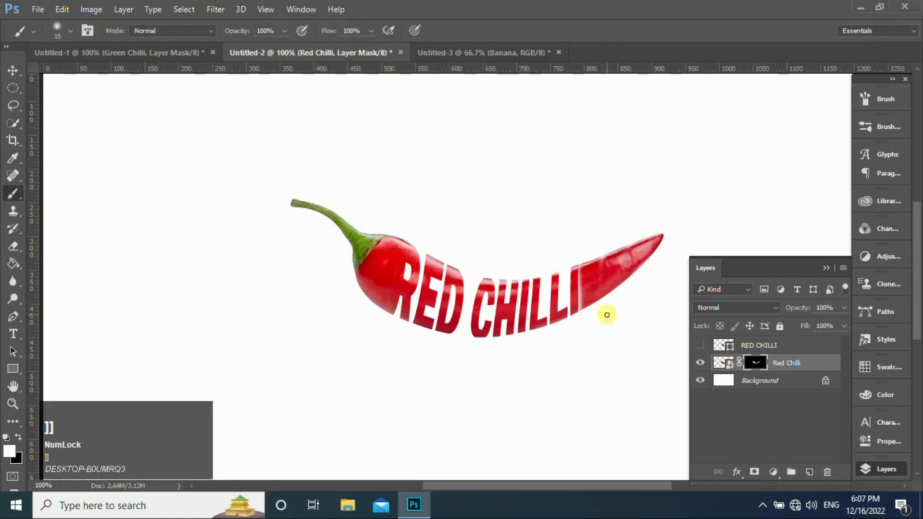
pyautogui.moveTo(585, 300)
pyautogui.mouseDown()
pyautogui.moveTo(583, 268)
pyautogui.moveTo(587, 317)
pyautogui.mouseUp()
pyautogui.click(13, 71)
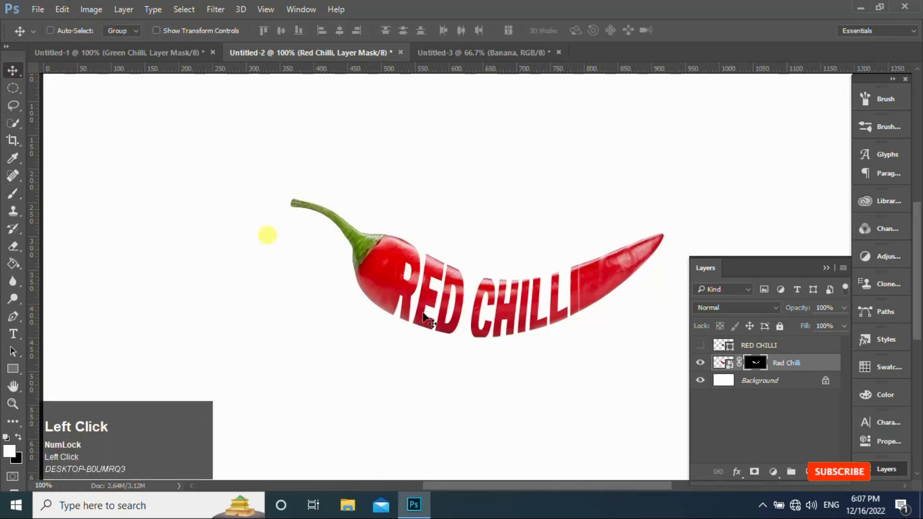
pyautogui.click(827, 269)
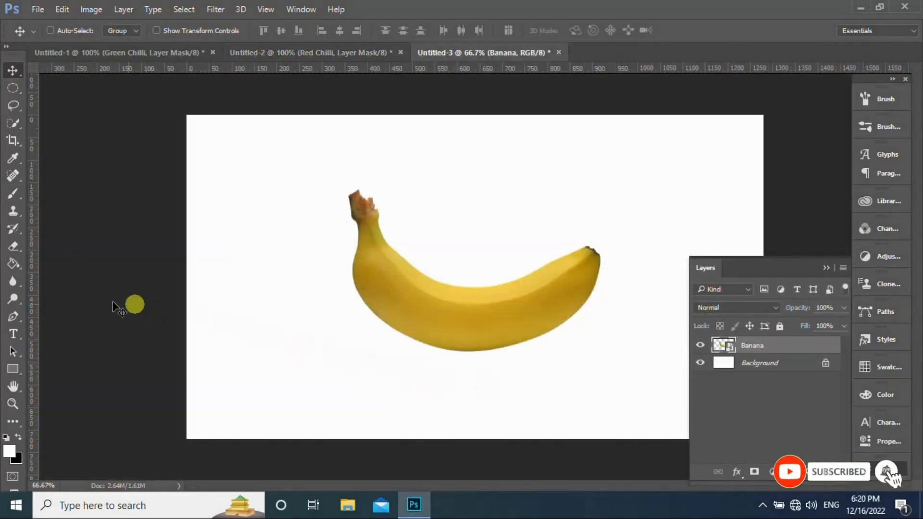
# Add the text BANANA in 30 pt Franklin Gothic Heavy above the banana and convert it to a shape
pyautogui.click(14, 334)
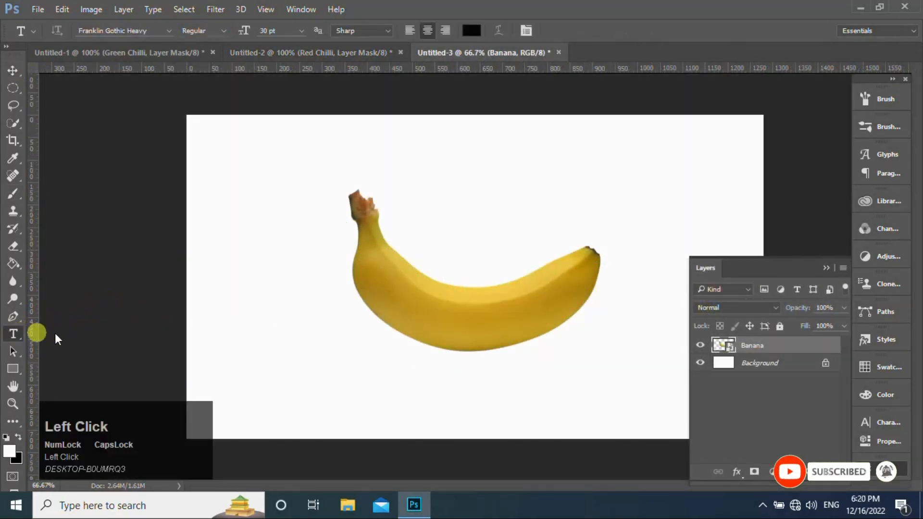
pyautogui.click(454, 204)
pyautogui.write('BANANA')
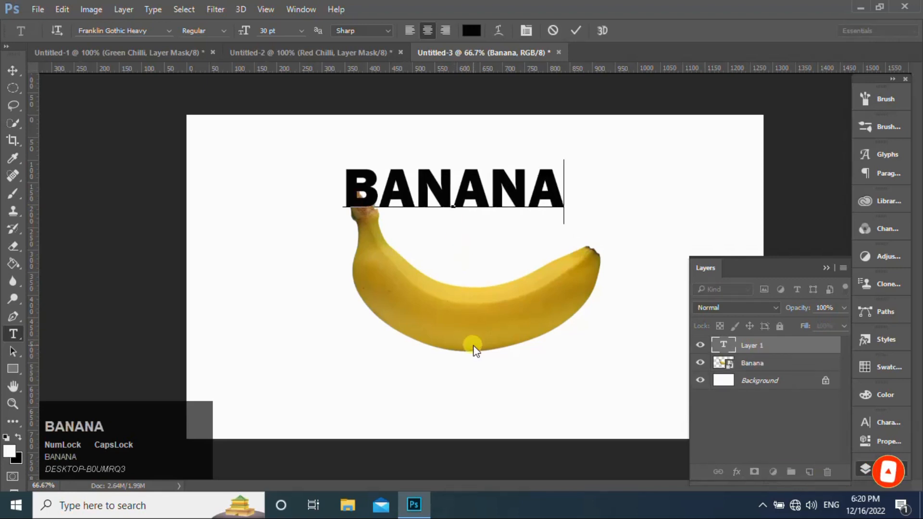
pyautogui.click(575, 31)
pyautogui.rightClick(766, 344)
pyautogui.click(526, 301)
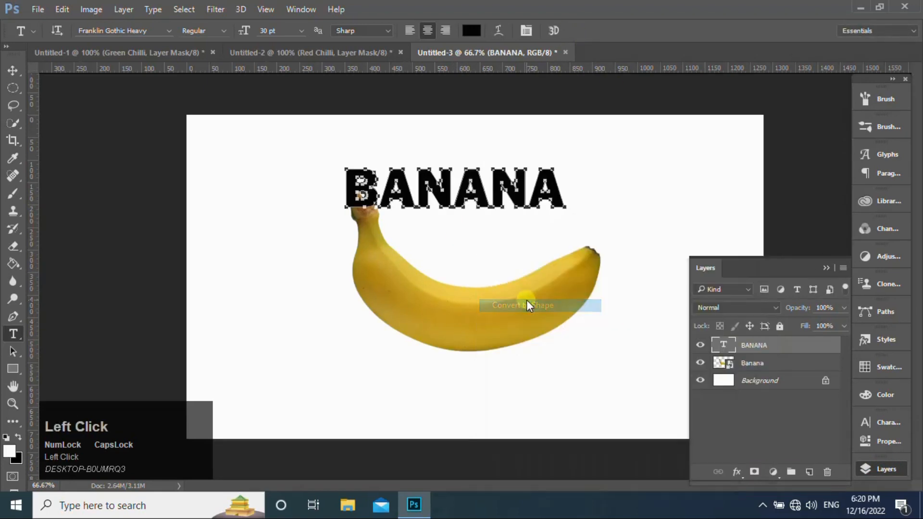
# Move the BANANA lettering onto the banana, scale it to about 78%, and stretch its height to about 190%
pyautogui.click(12, 70)
pyautogui.moveTo(484, 195); pyautogui.dragTo(489, 293)
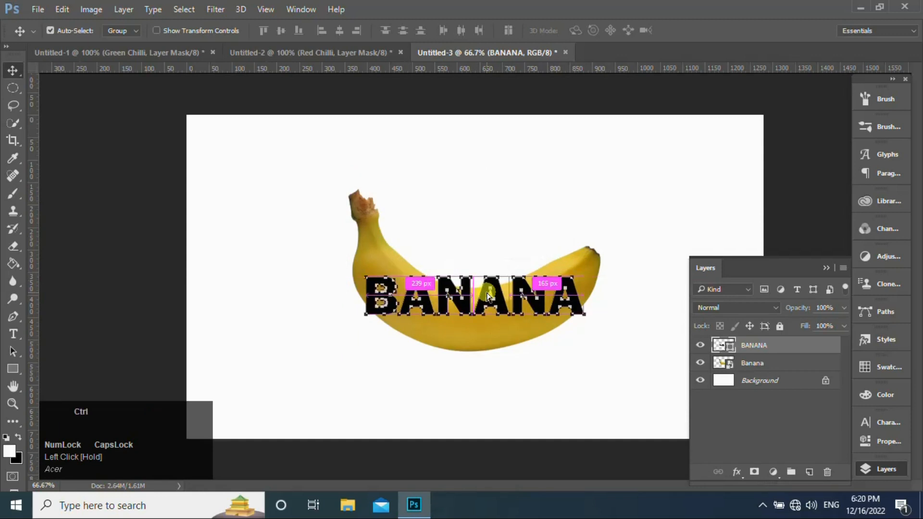
pyautogui.hotkey('ctrl', 't')
pyautogui.moveTo(584, 314); pyautogui.dragTo(559, 310)
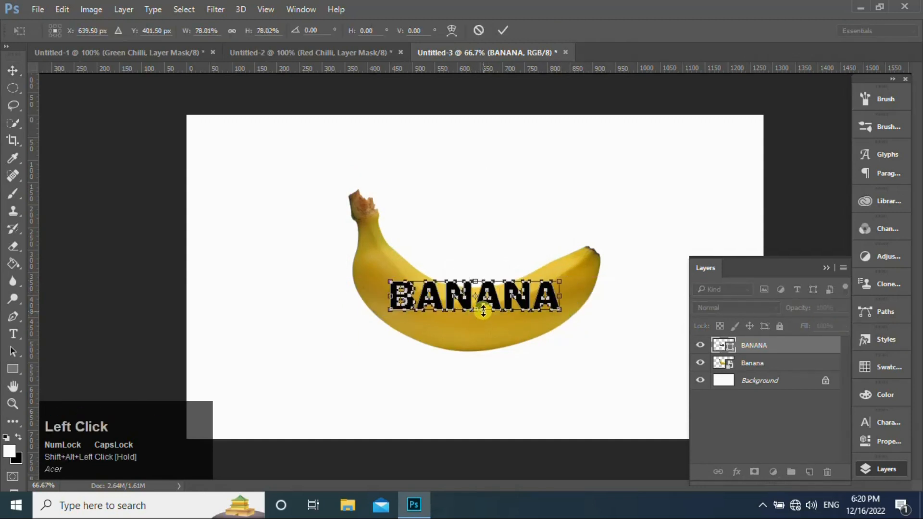
pyautogui.moveTo(478, 309); pyautogui.dragTo(477, 352)
# Warp the BANANA lettering, placing both corners beside the B and the upper corner beside the final A on the banana's outline
pyautogui.rightClick(399, 292)
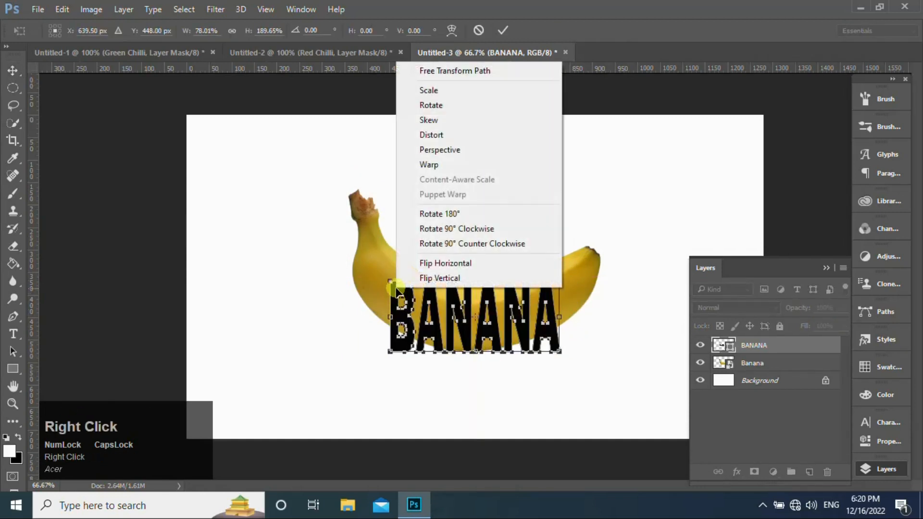
pyautogui.click(423, 165)
pyautogui.moveTo(390, 282); pyautogui.dragTo(392, 253)
pyautogui.moveTo(394, 342); pyautogui.dragTo(381, 319)
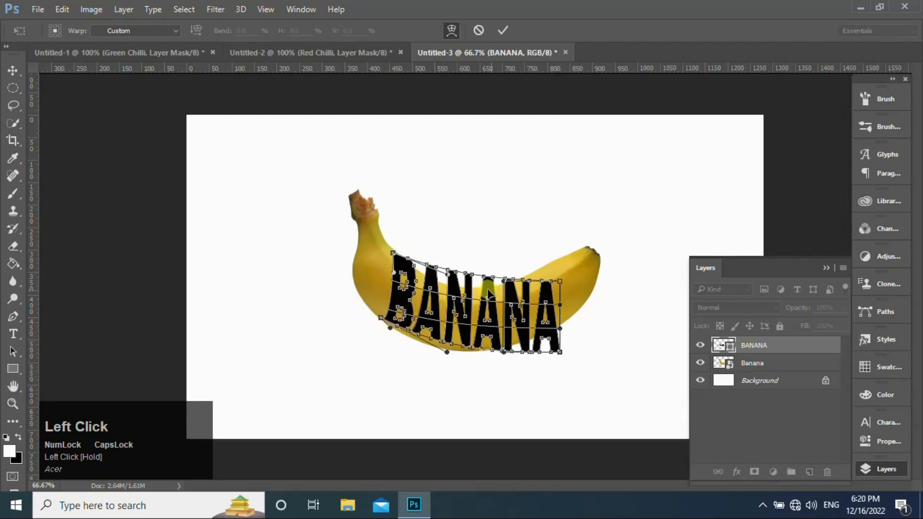
pyautogui.moveTo(560, 281); pyautogui.dragTo(559, 268)
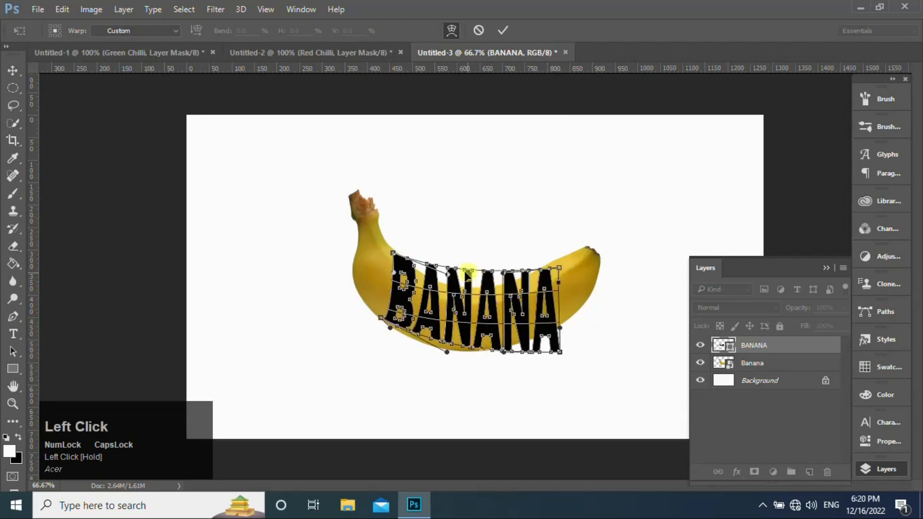
# Curve the upper and lower edges of the BANANA warp along the banana's body, refine its corners, and apply it
pyautogui.moveTo(468, 271); pyautogui.dragTo(486, 332)
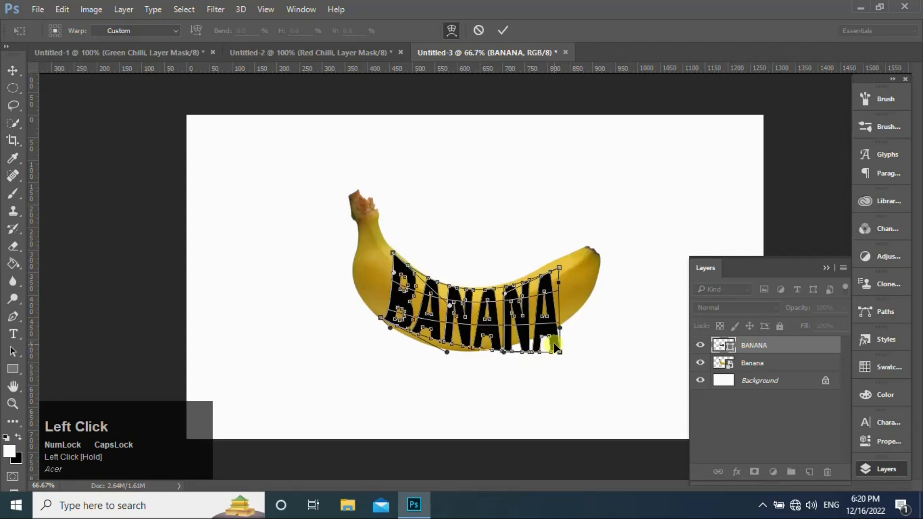
pyautogui.moveTo(558, 350); pyautogui.dragTo(555, 323)
pyautogui.moveTo(546, 277); pyautogui.dragTo(539, 272)
pyautogui.moveTo(509, 335); pyautogui.dragTo(378, 317)
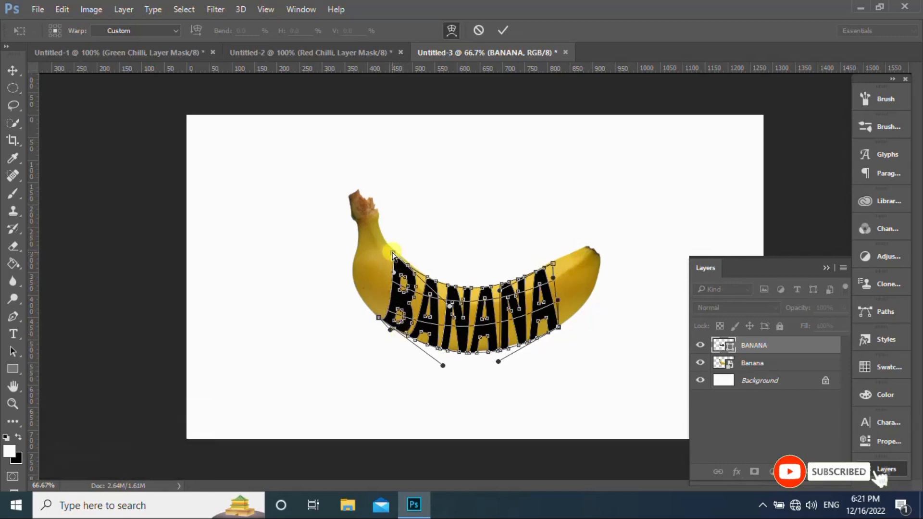
pyautogui.moveTo(393, 252); pyautogui.dragTo(399, 256)
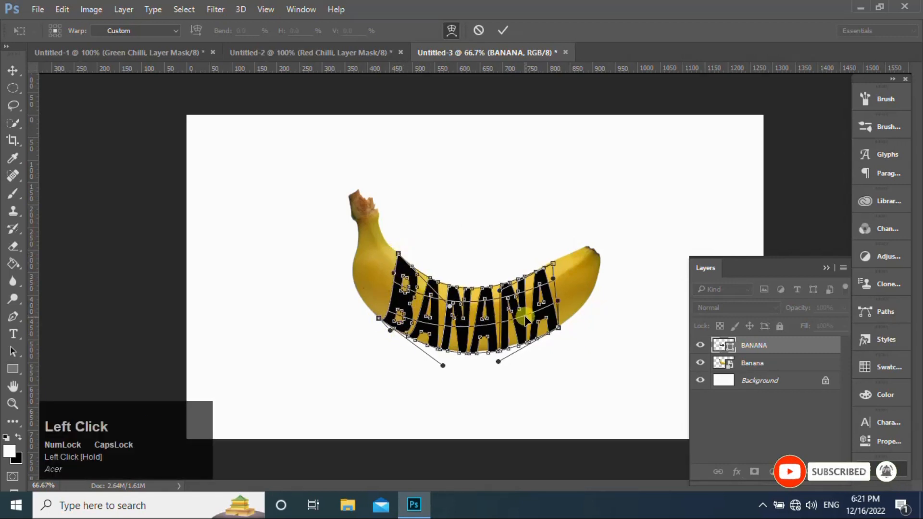
pyautogui.click(503, 30)
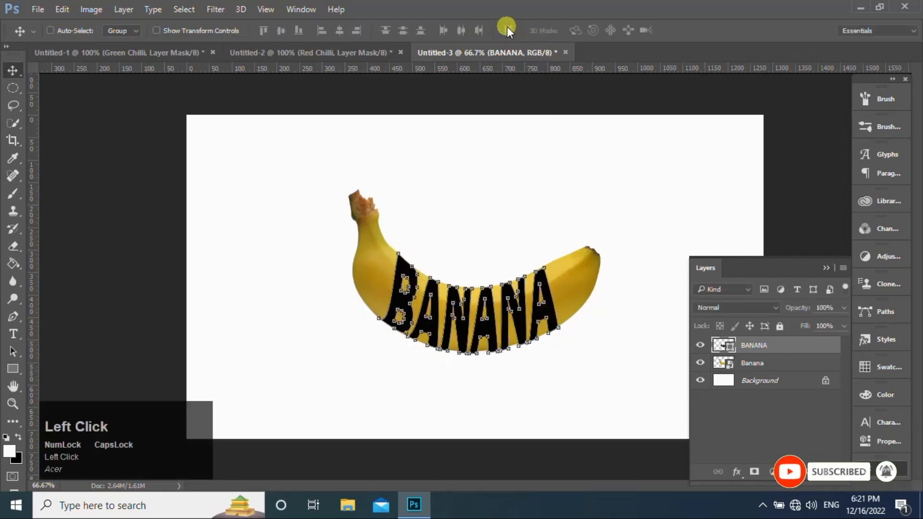
# Mask the Banana layer with a selection of the lettering shape and hide the BANANA shape layer
pyautogui.keyDown('ctrl'); pyautogui.click(725, 348); pyautogui.keyUp('ctrl')
pyautogui.click(725, 362)
pyautogui.click(753, 472)
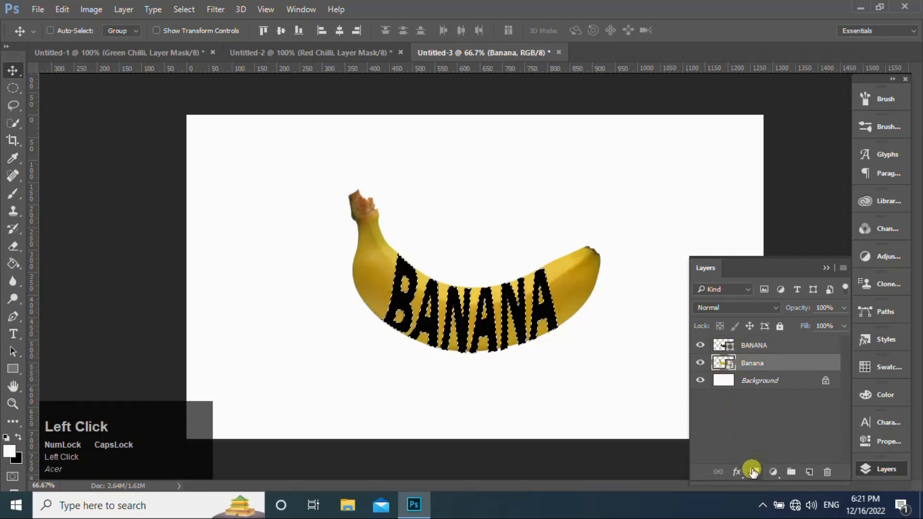
pyautogui.click(700, 346)
# Select the banana's outline and paint white on its layer mask with a size 50 brush to restore the tip and stem end
pyautogui.press('b')
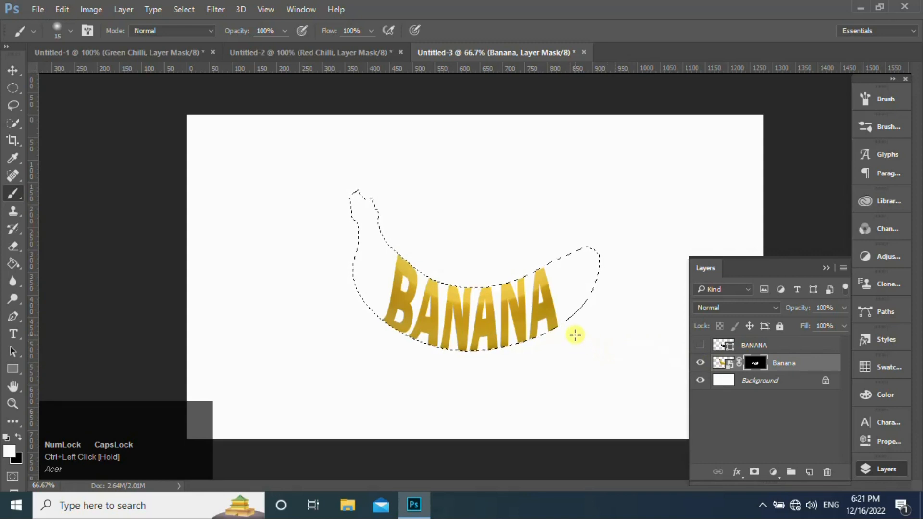
pyautogui.press(']')
pyautogui.press(']')
pyautogui.press(']')
pyautogui.press('capslock')
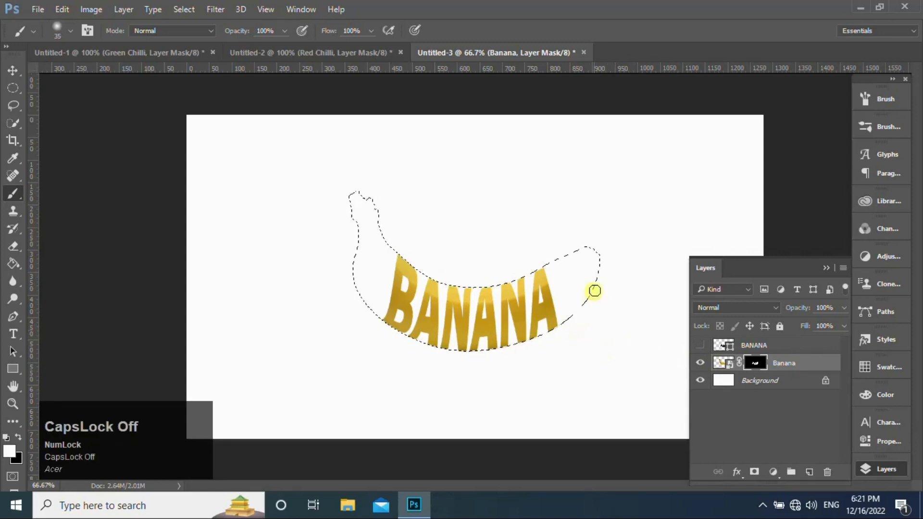
pyautogui.press(']')
pyautogui.press(']')
pyautogui.press(']')
pyautogui.click(594, 251)
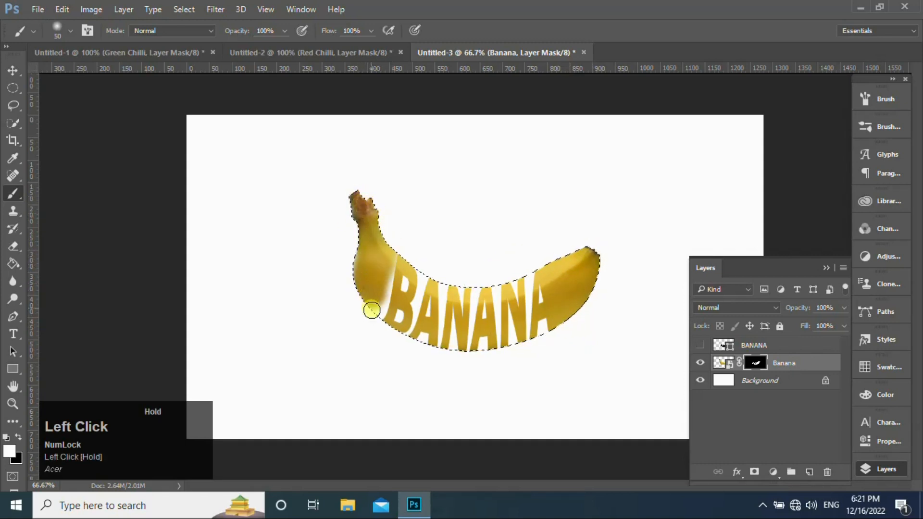
# Paint the remaining faded area between the banana's stem end and the letter B back in, and deselect the outline
pyautogui.moveTo(396, 258)
pyautogui.mouseDown()
pyautogui.moveTo(377, 309)
pyautogui.moveTo(385, 260)
pyautogui.mouseUp()
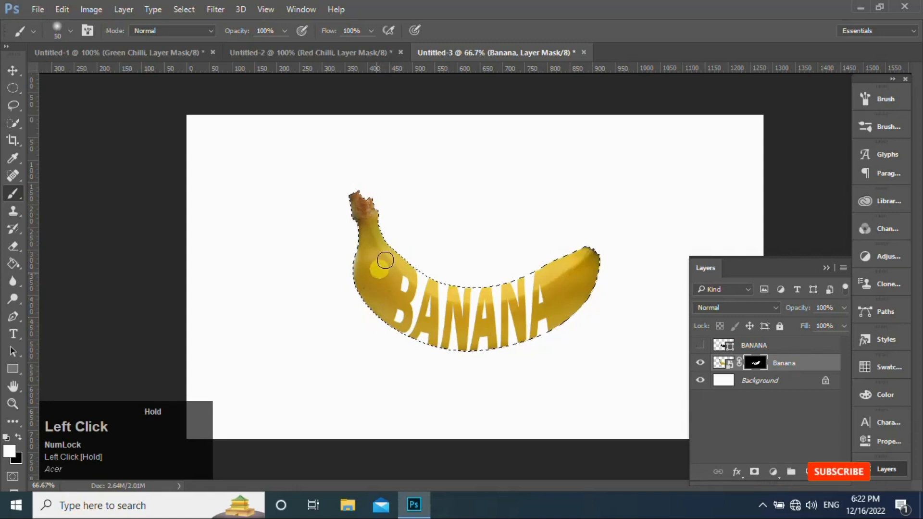
pyautogui.moveTo(378, 317)
pyautogui.mouseDown()
pyautogui.moveTo(361, 279)
pyautogui.moveTo(368, 241)
pyautogui.mouseUp()
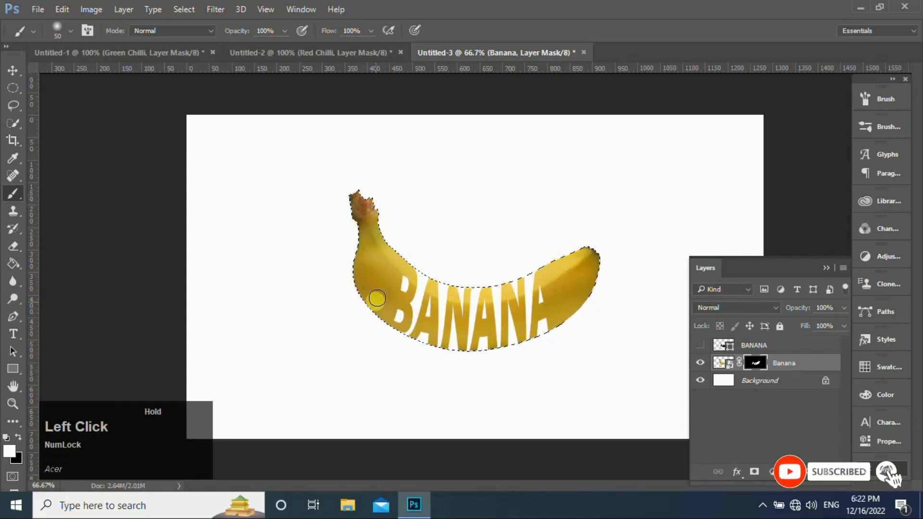
pyautogui.press('ctrl')
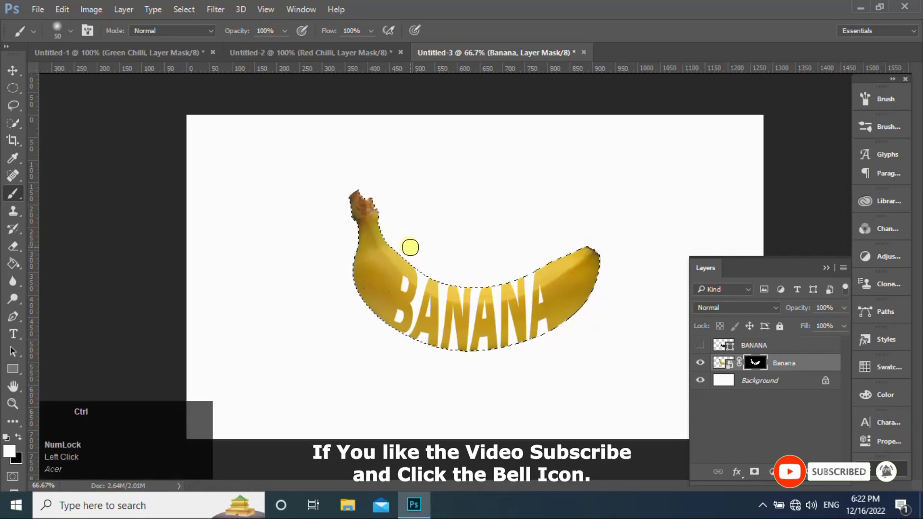
pyautogui.click(14, 70)
pyautogui.click(826, 268)
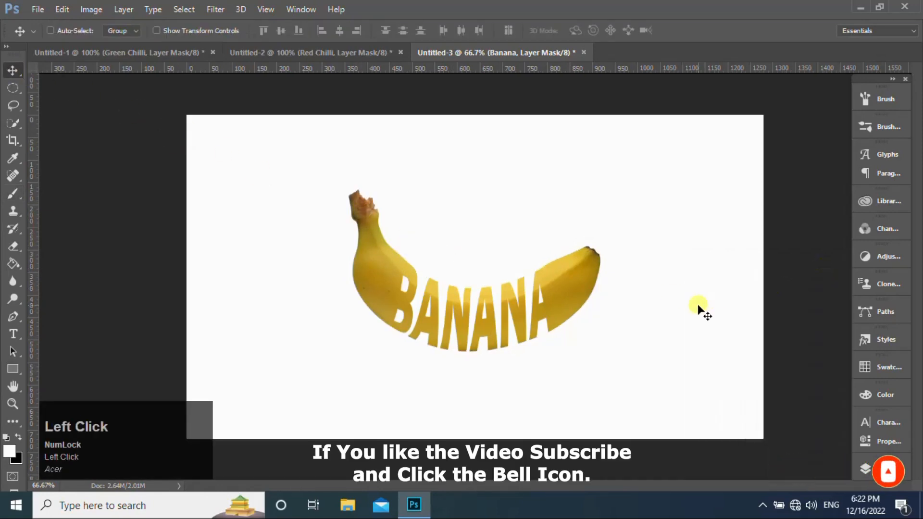